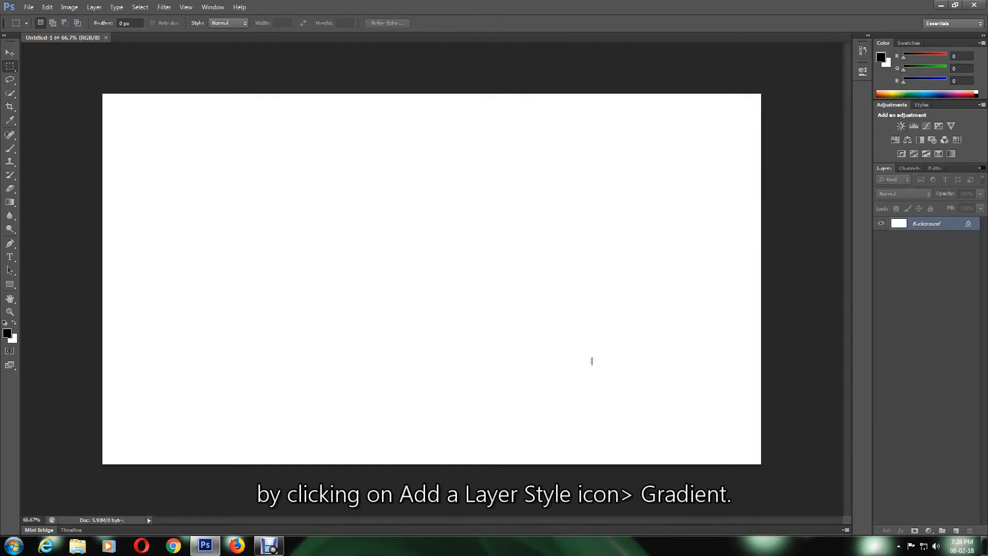
Open the new fill or adjustment layer menu on the blank Untitled-1 canvas
click(929, 531)
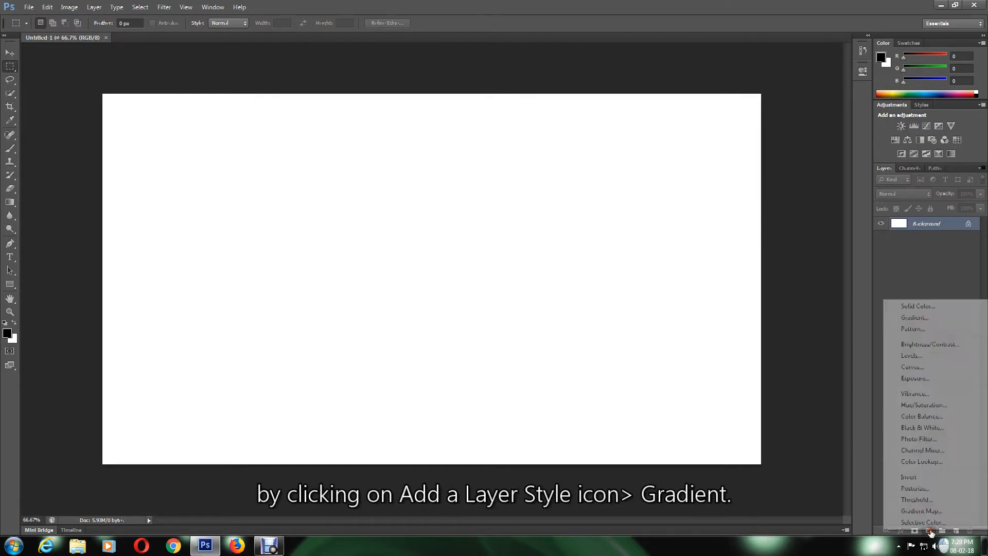
Add a Foreground to Background Gradient Fill layer and set its left stop to 000312
click(916, 318)
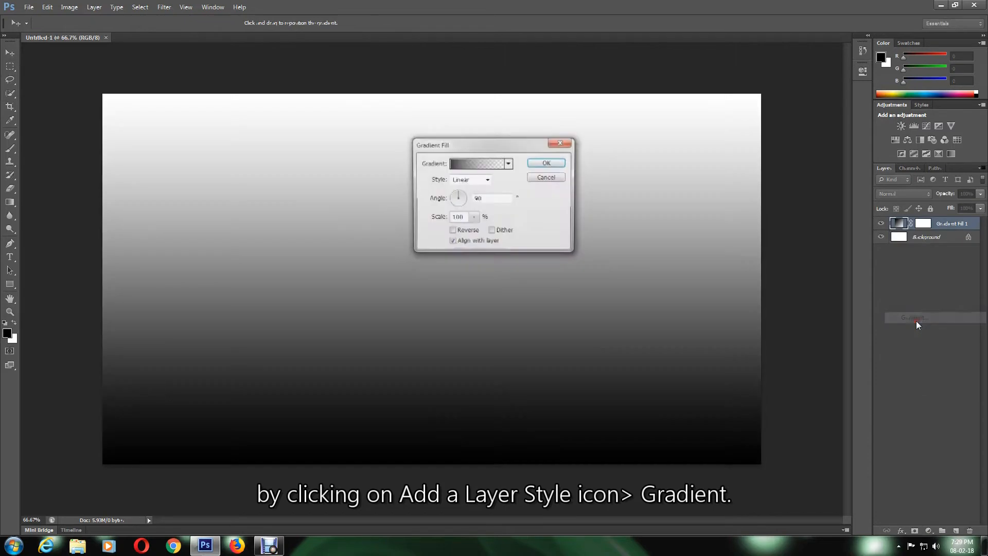
click(471, 162)
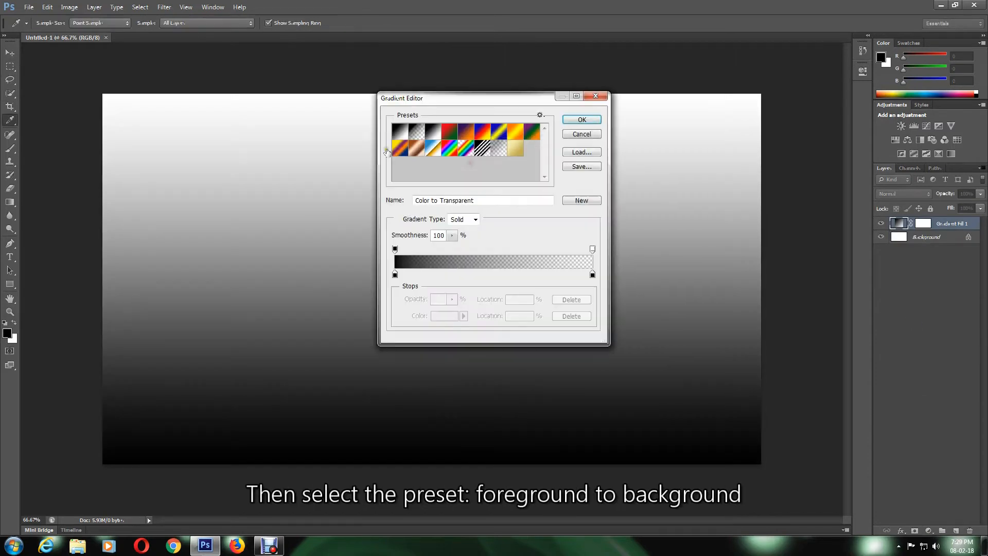
click(399, 132)
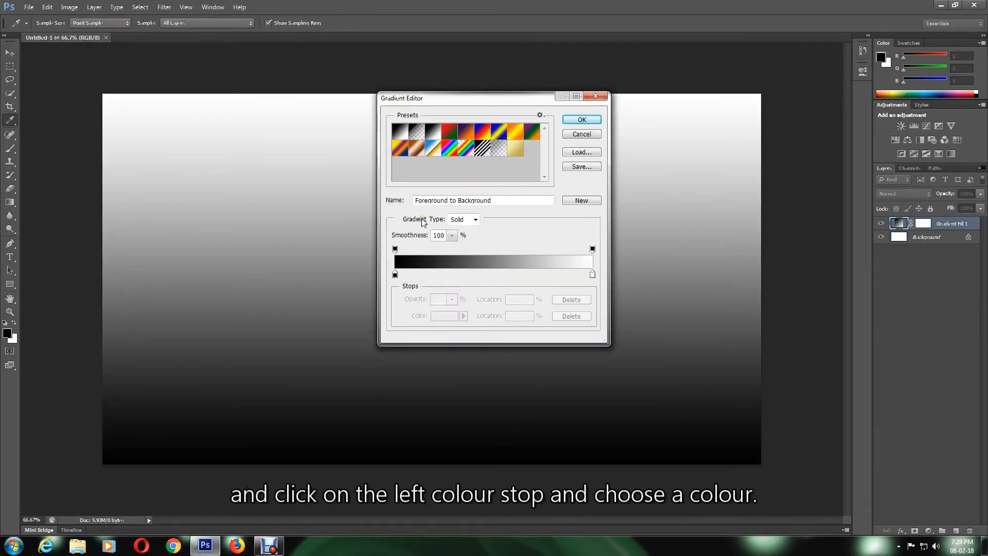
double_click(395, 276)
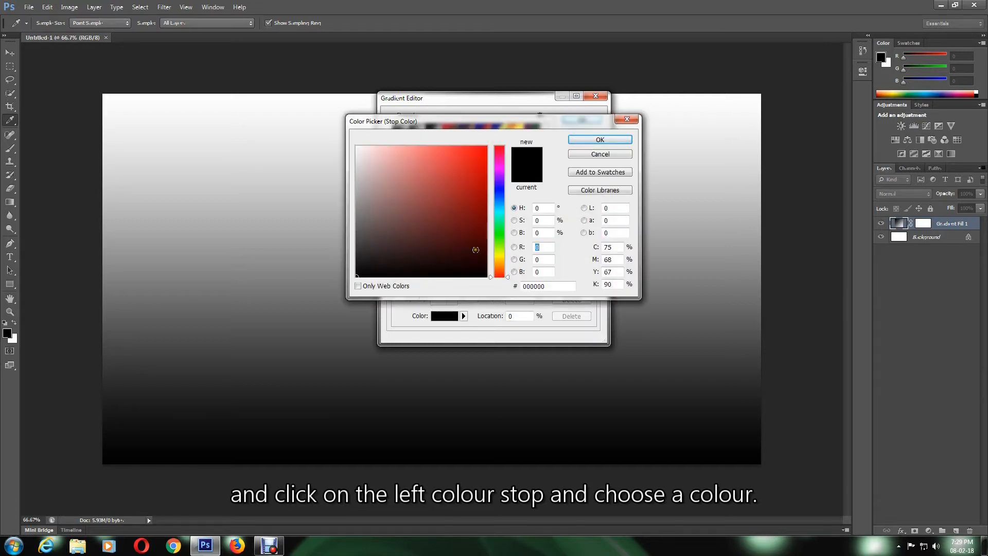
drag(552, 287, 524, 287)
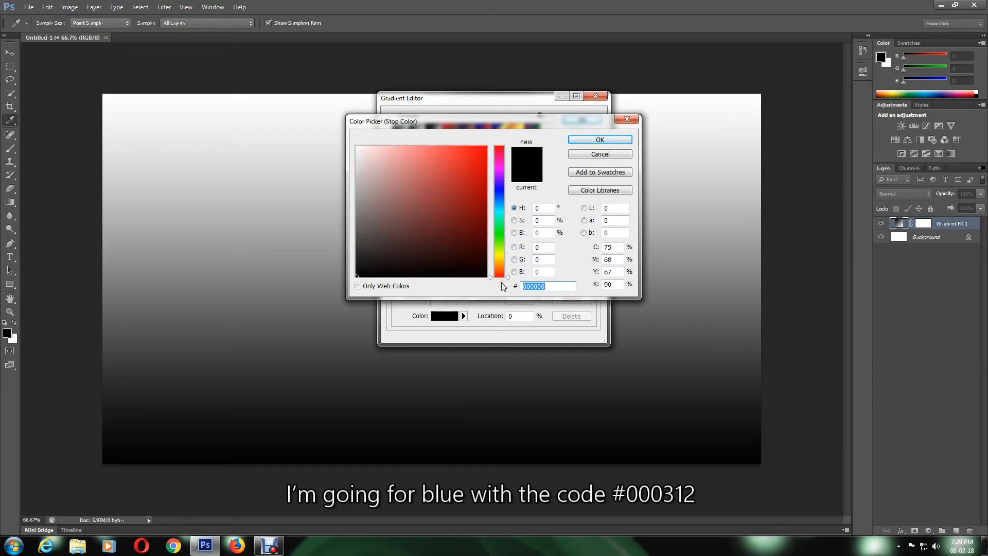
text(0003)
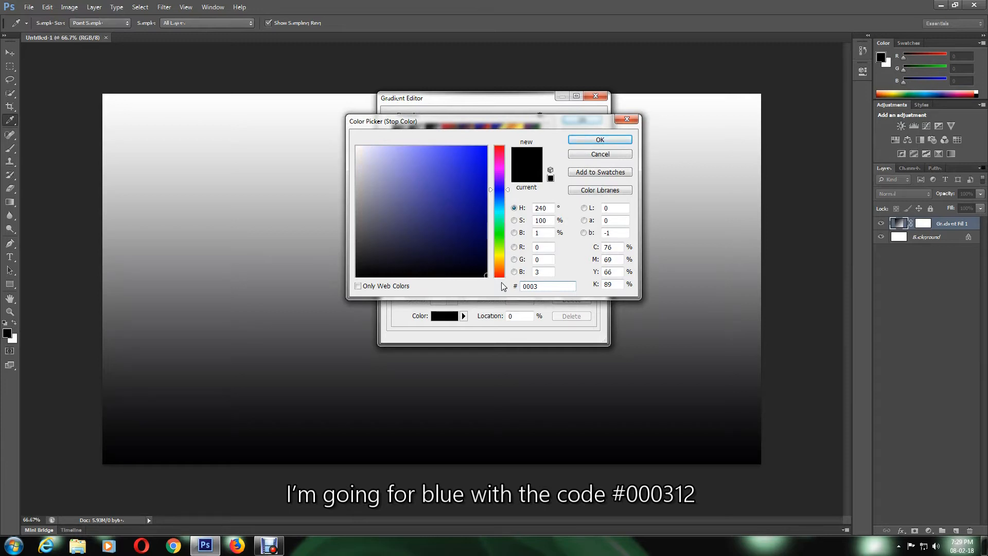
text(12)
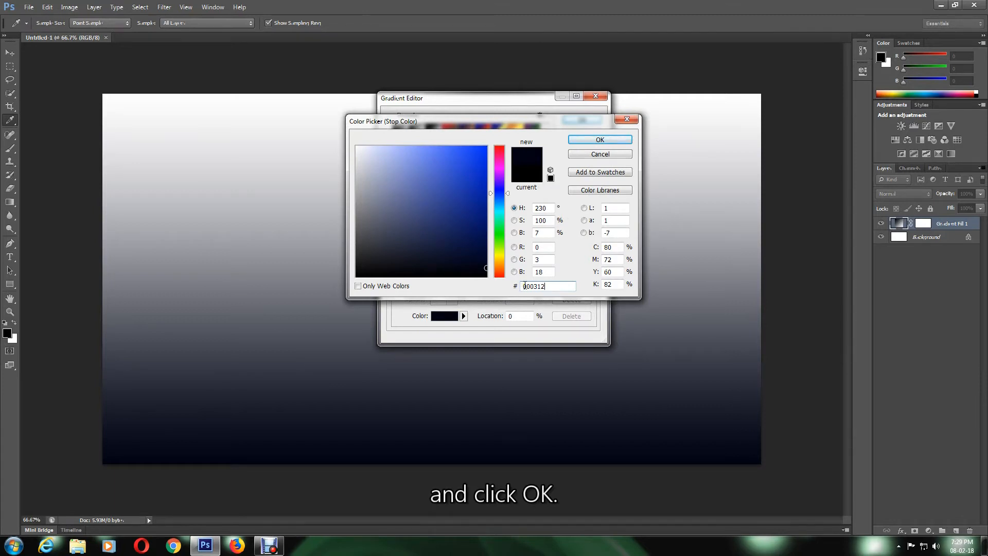
Keep the navy left stop, set the right stop to bright blue #0018fd, and confirm
click(600, 139)
click(592, 275)
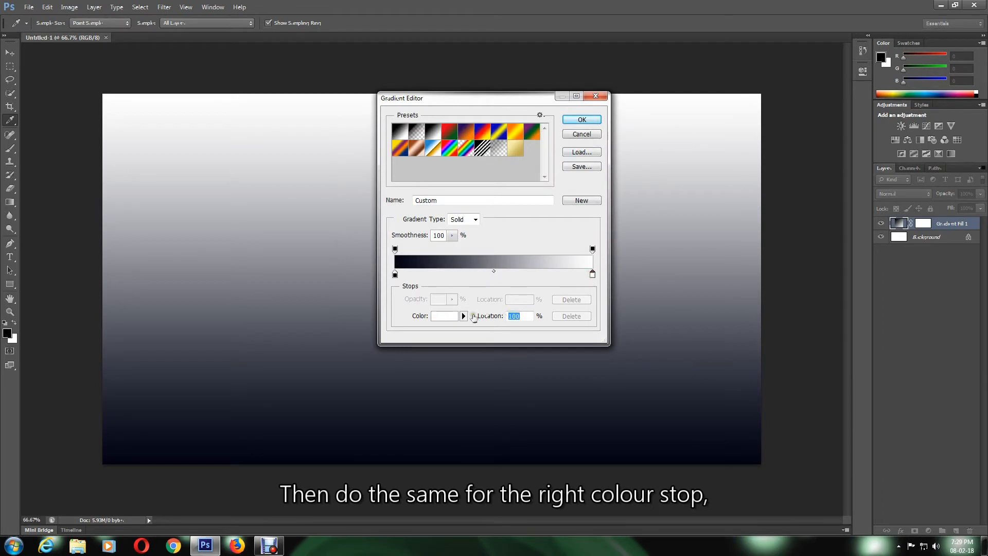
click(451, 320)
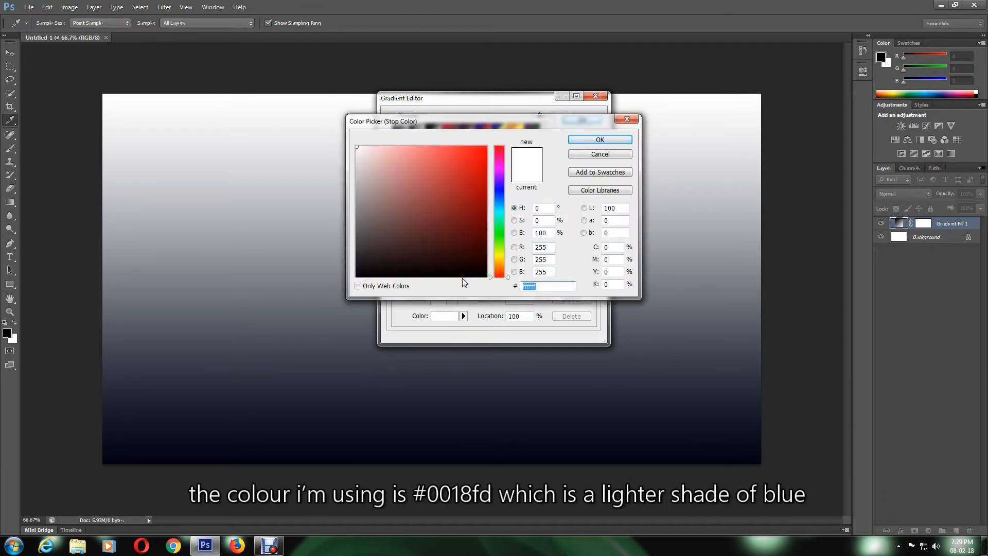
text(0018)
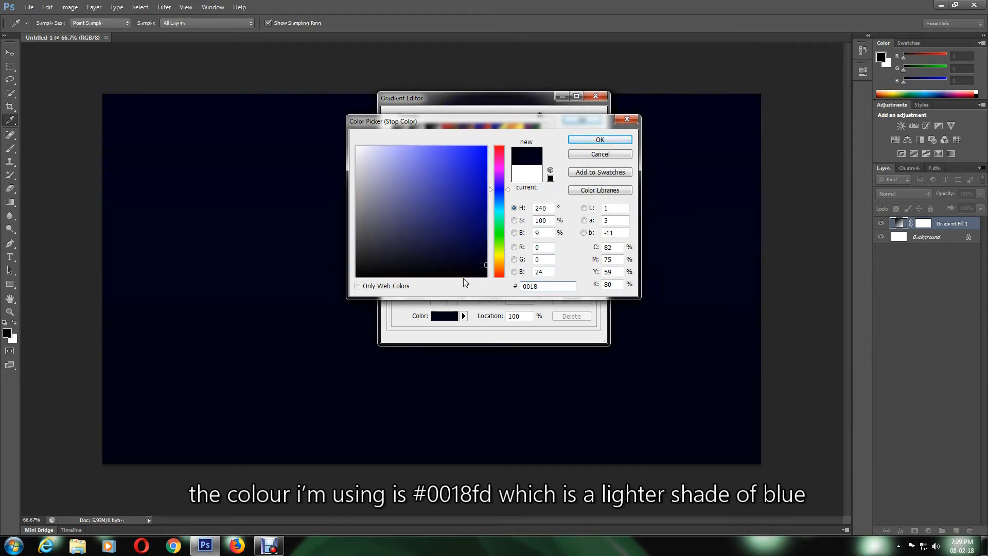
text(fd)
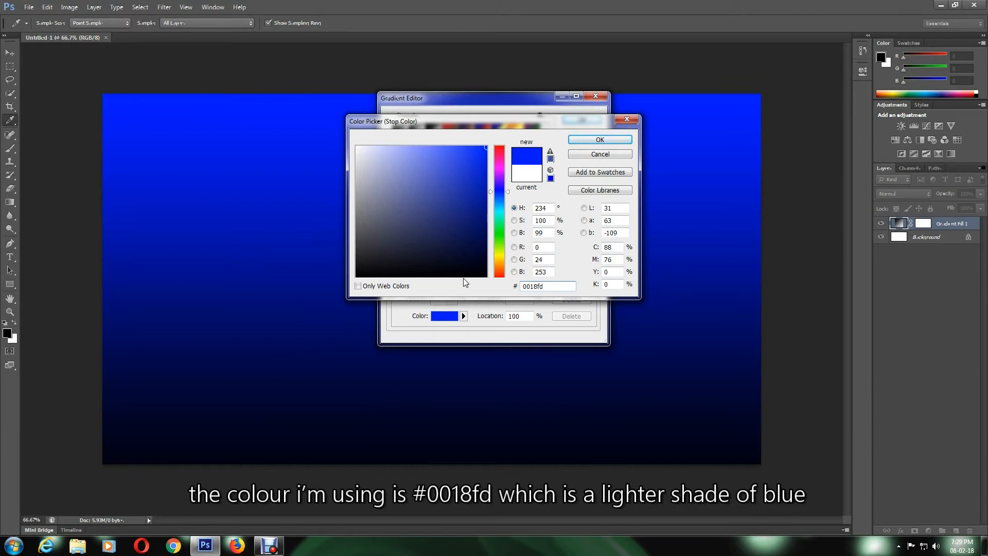
click(585, 140)
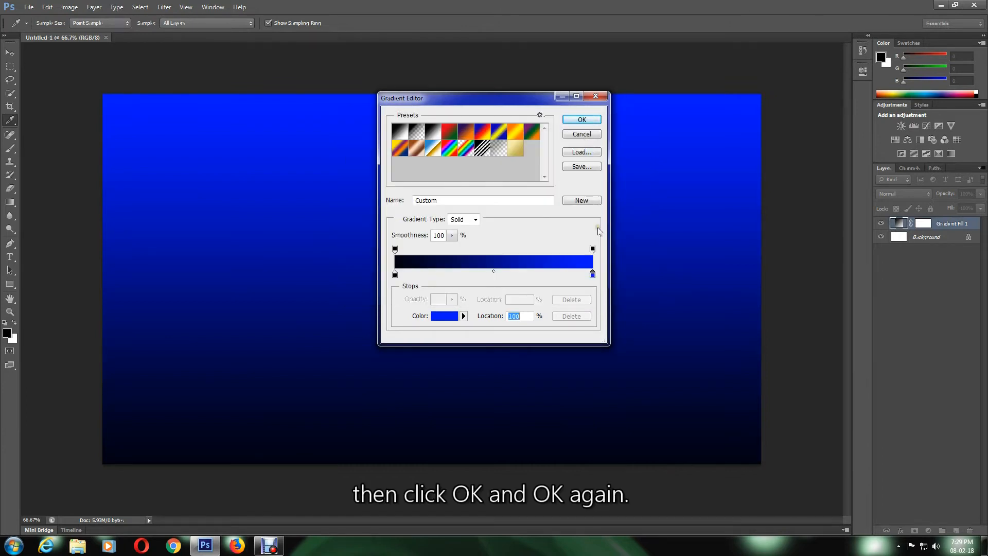
click(585, 123)
Change the gradient fill angle from 90 to 45° and apply it
click(500, 197)
click(434, 198)
text(45)
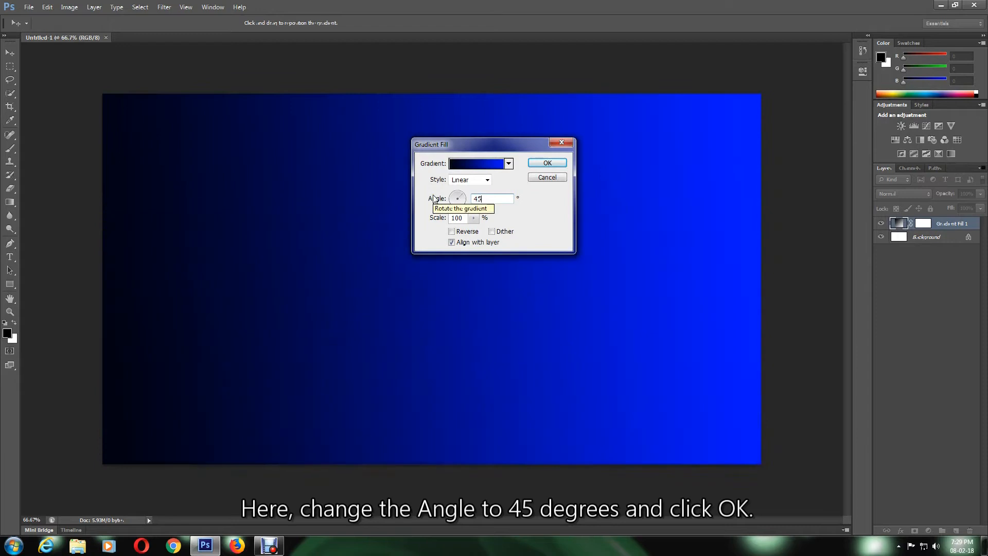
click(549, 162)
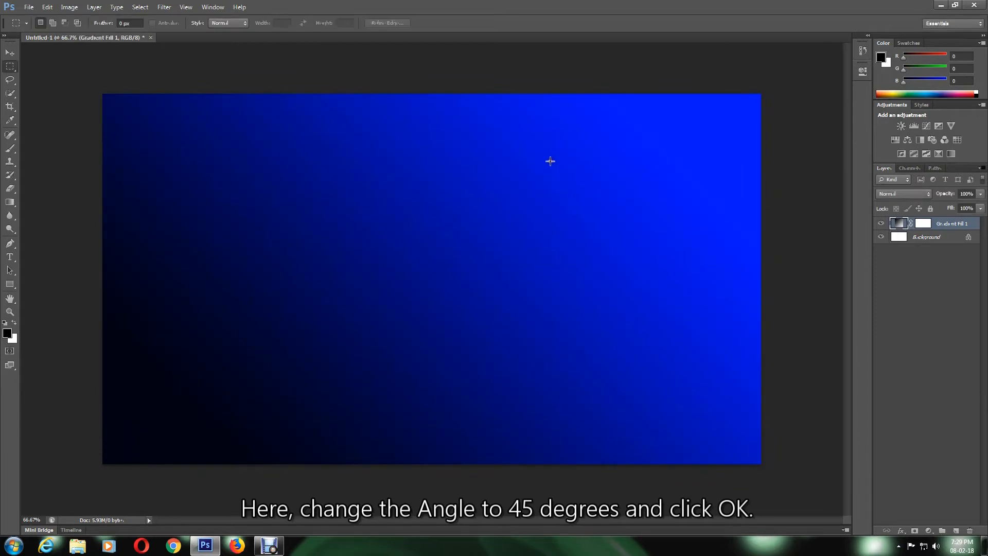
On a new layer, draw a horizontal line across the top with the Line Tool and duplicate it below
click(955, 531)
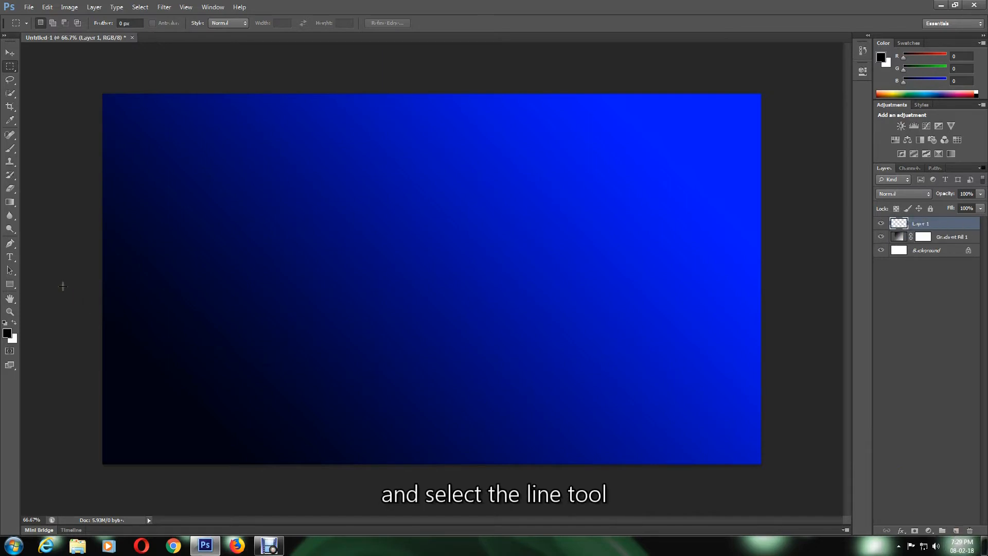
click(12, 286)
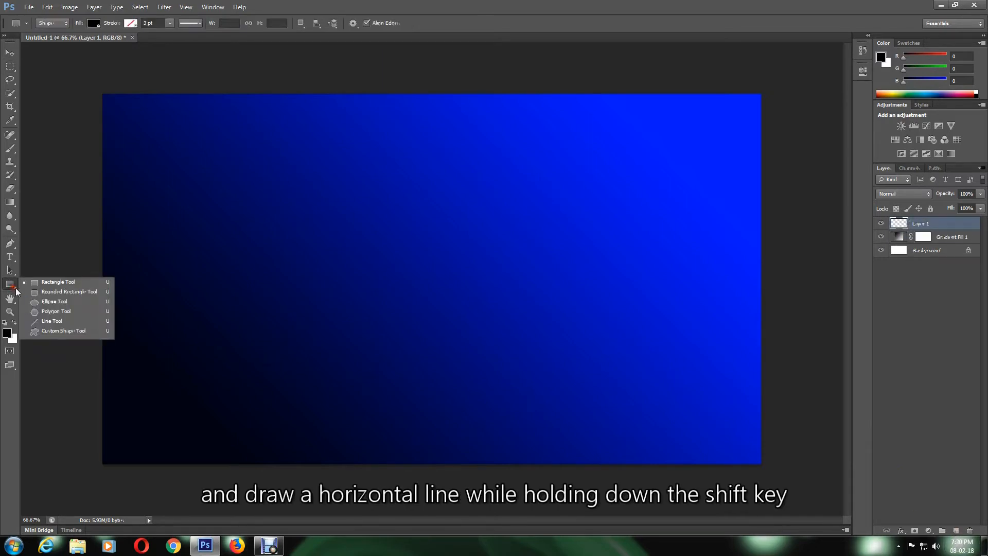
click(49, 322)
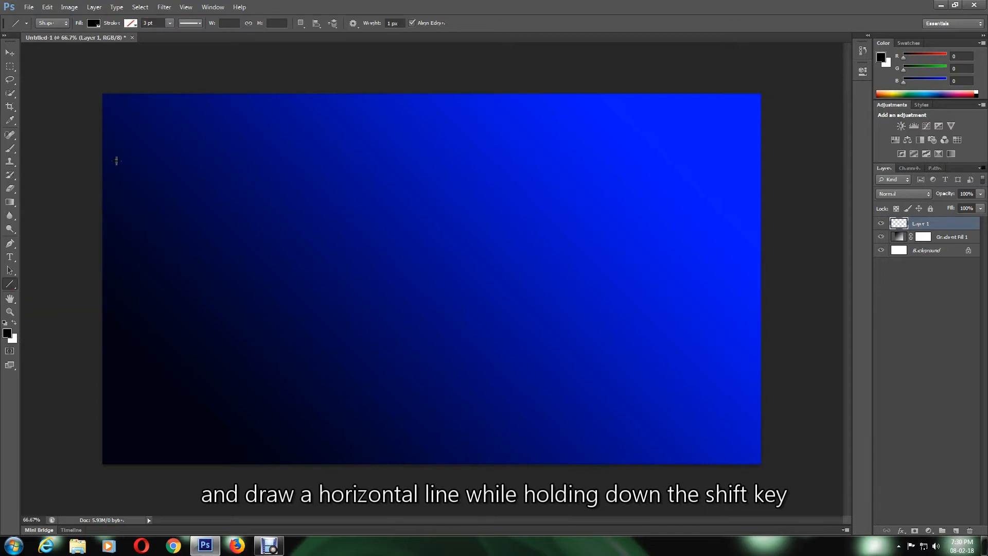
drag(103, 117, 759, 175)
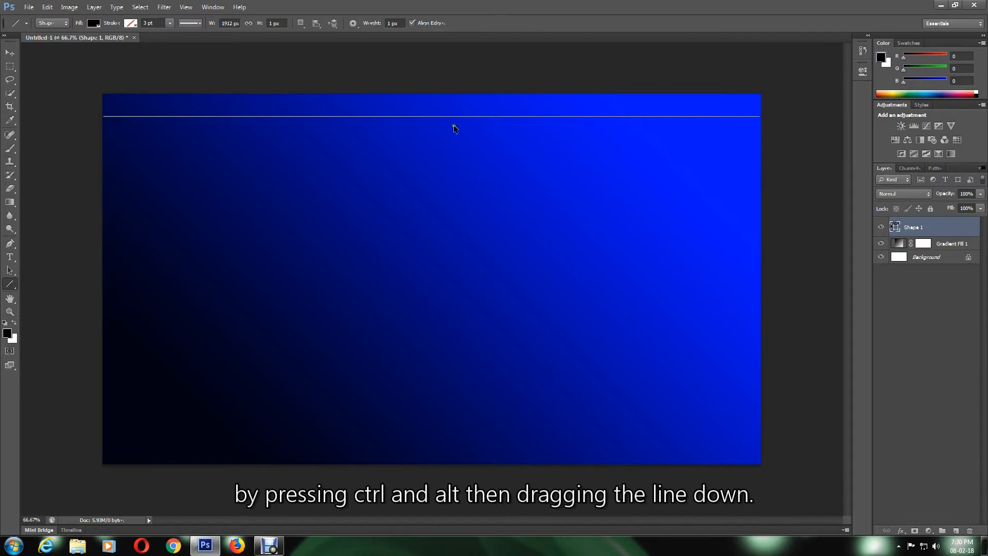
drag(425, 116, 425, 124)
Duplicate the line repeatedly down the canvas, then draw vertical lines at the left and right ends
drag(427, 124, 429, 132)
drag(429, 132, 430, 145)
drag(430, 145, 431, 149)
drag(441, 149, 458, 387)
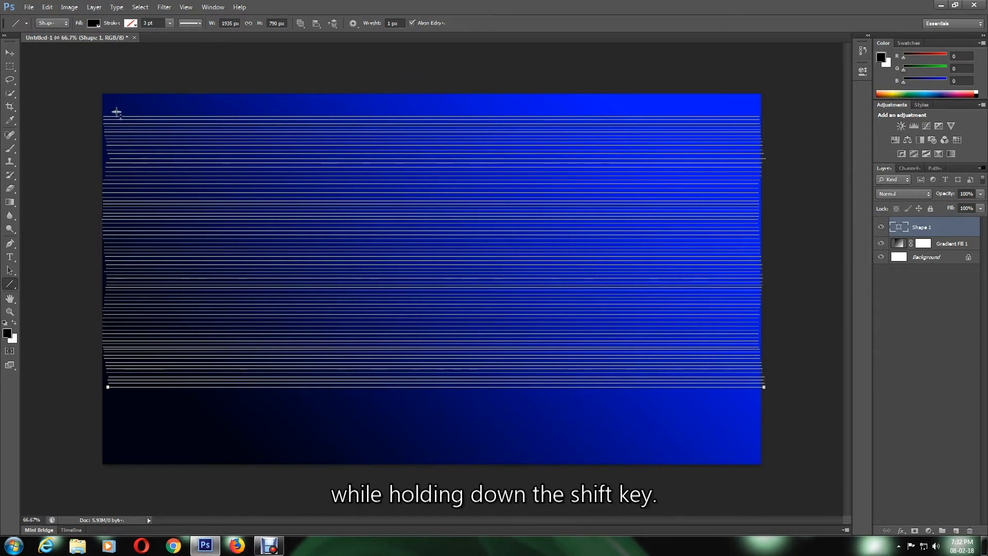
drag(117, 111, 123, 394)
drag(750, 110, 761, 392)
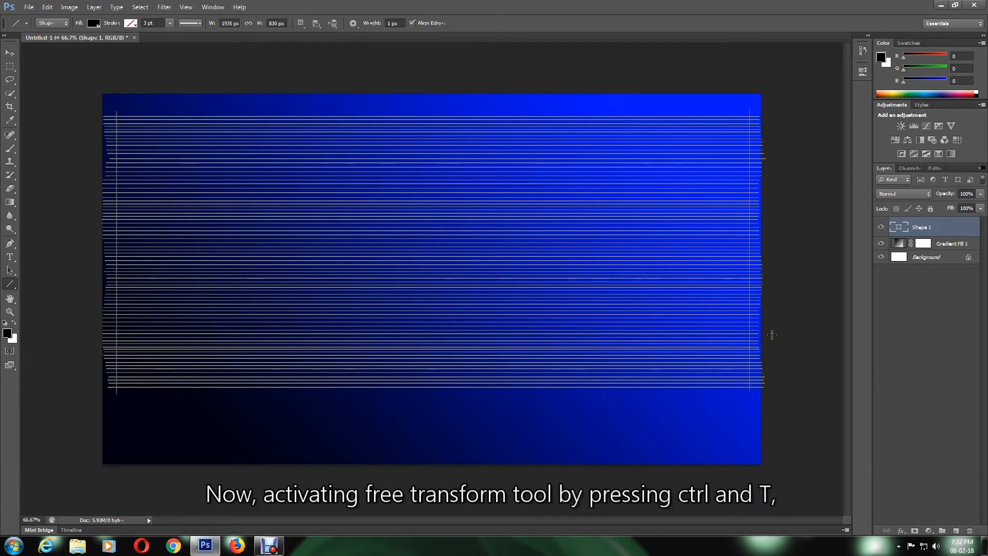
Warp the line stack with Edit > Transform Path > Warp, dragging all four corners into a twist, then commit
key(ctrl+t)
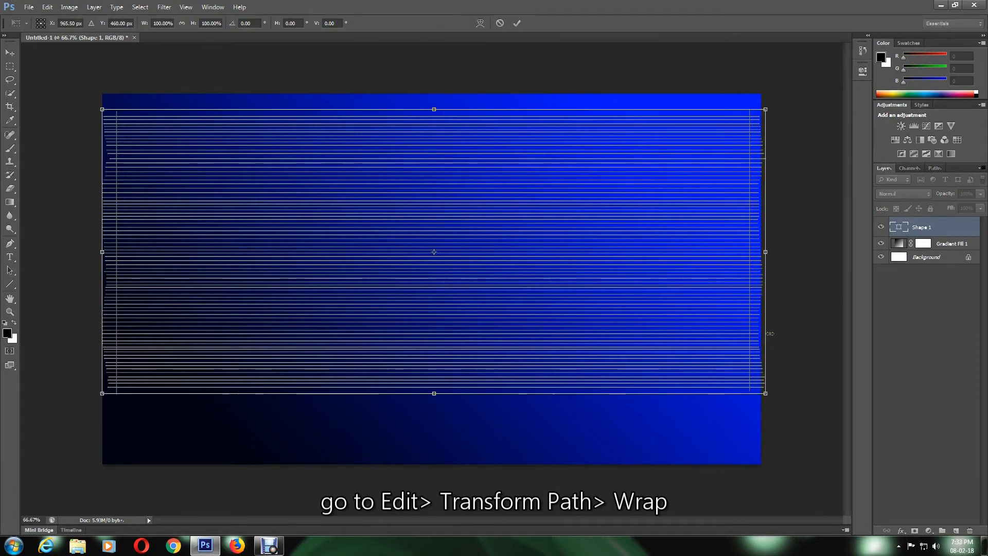
click(41, 5)
mouse_move(95, 211)
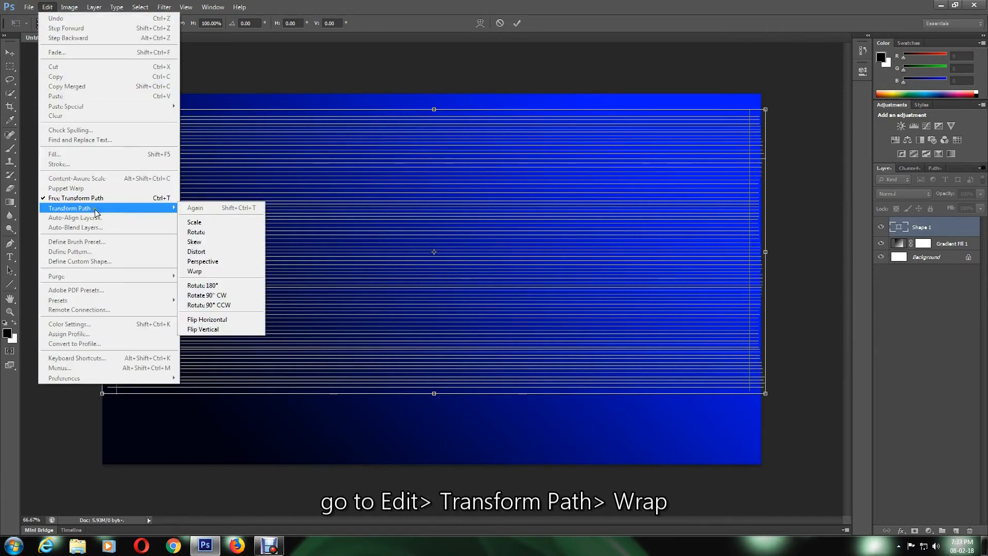
click(214, 273)
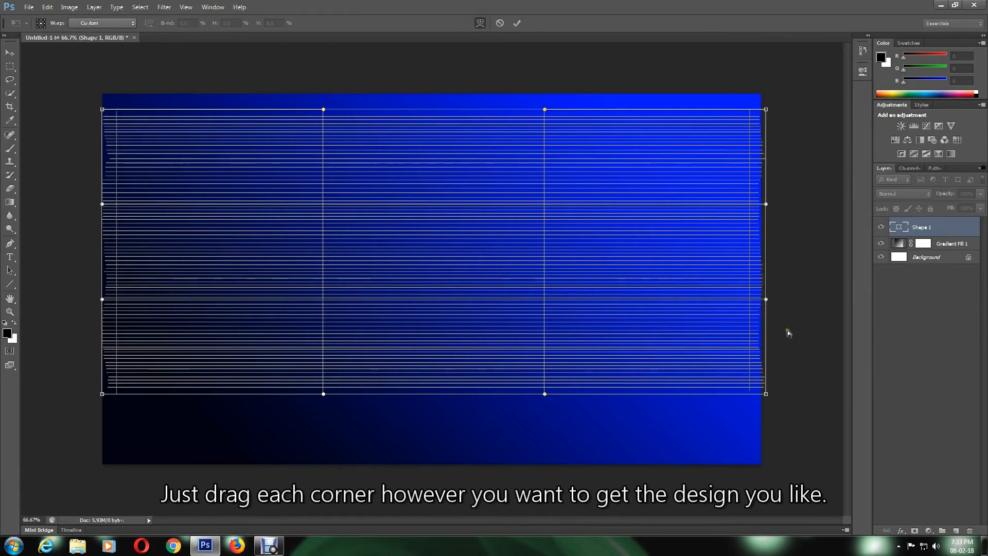
drag(102, 111, 308, 433)
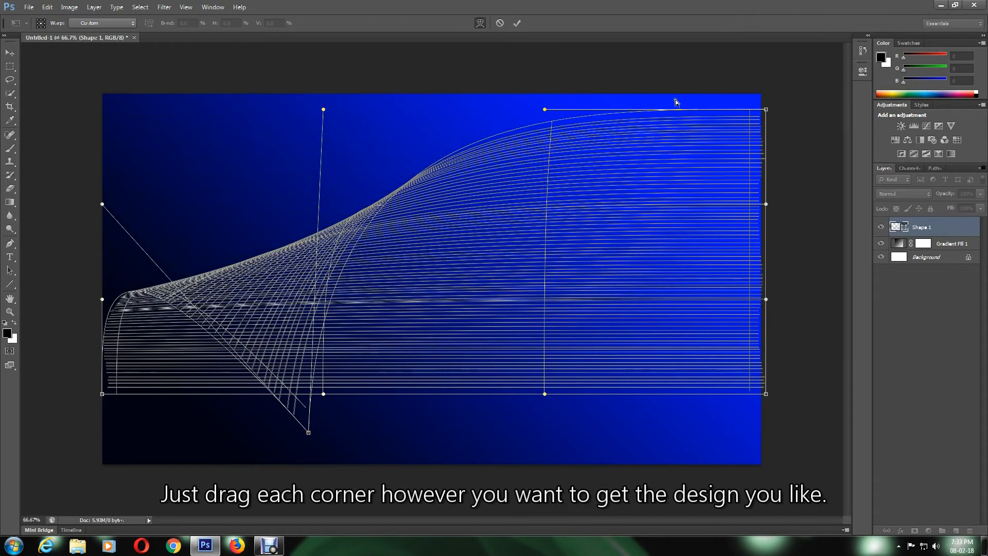
drag(767, 109, 500, 122)
drag(766, 394, 670, 431)
drag(102, 394, 499, 385)
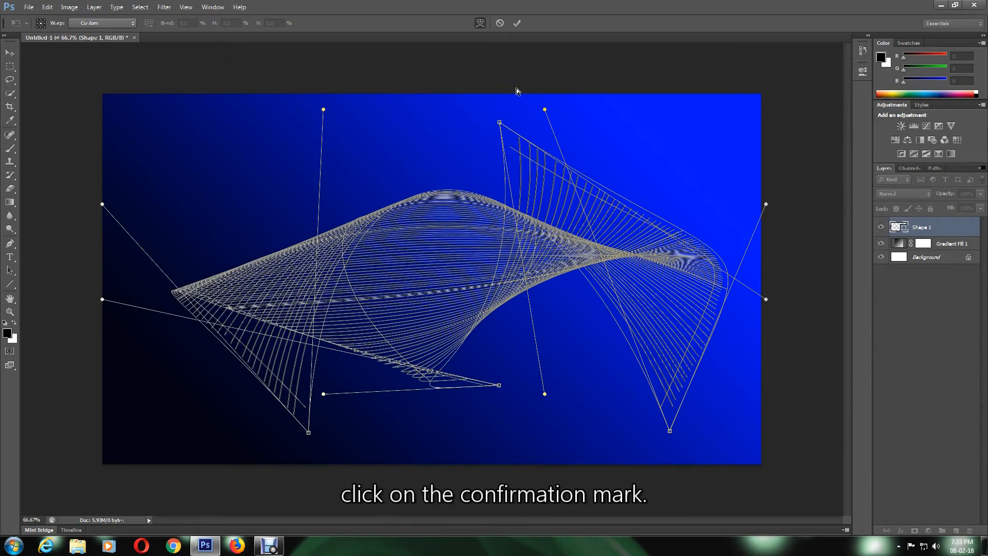
click(516, 23)
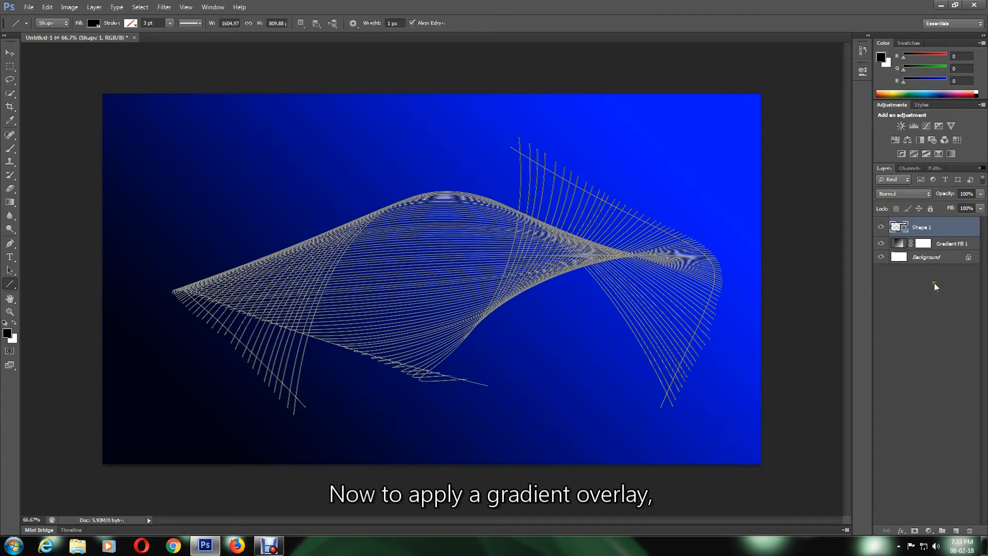
Add a Gradient Overlay to the lines using the Orange, Yellow, Orange preset
click(901, 532)
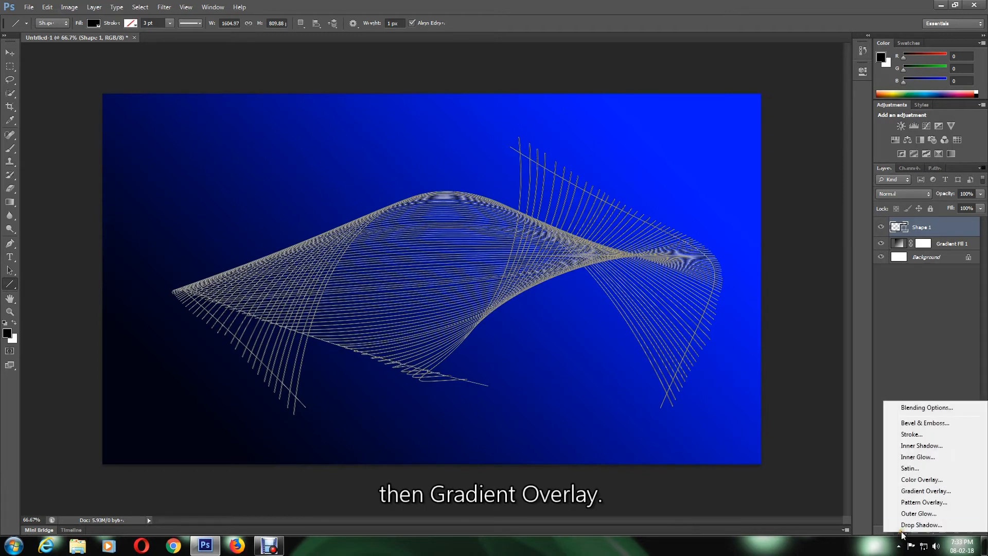
click(919, 492)
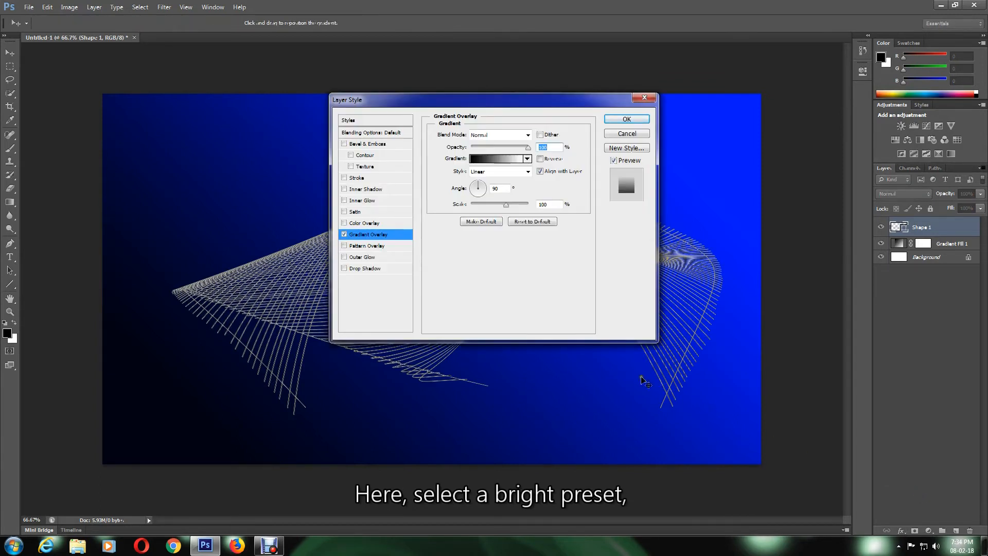
click(485, 159)
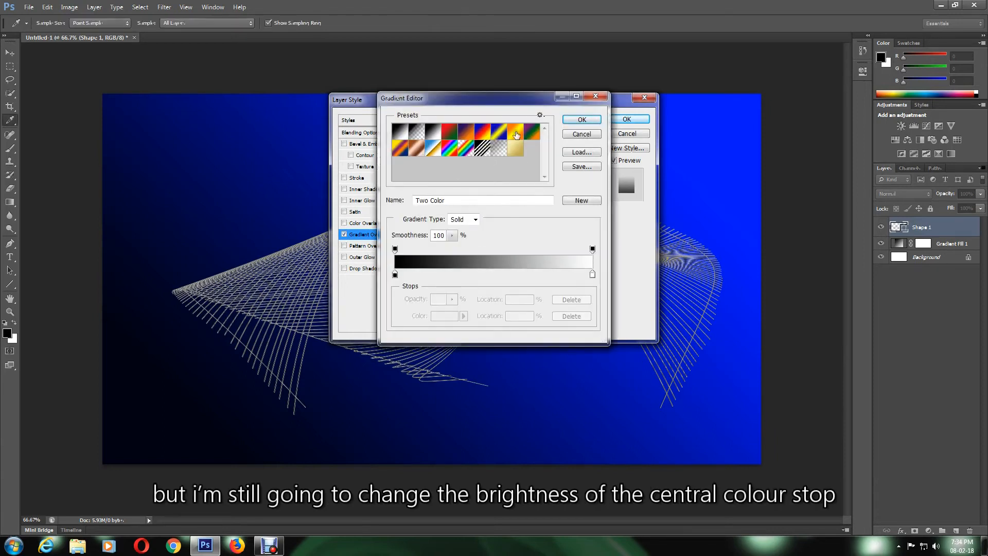
click(516, 135)
Make the gradient's middle stop paler yellow and its right stop pale orange, then apply the overlay
click(494, 276)
click(446, 316)
mouse_move(427, 161)
mouse_down()
mouse_move(434, 155)
mouse_move(419, 147)
mouse_up()
click(598, 139)
click(592, 274)
click(446, 315)
click(412, 143)
click(598, 140)
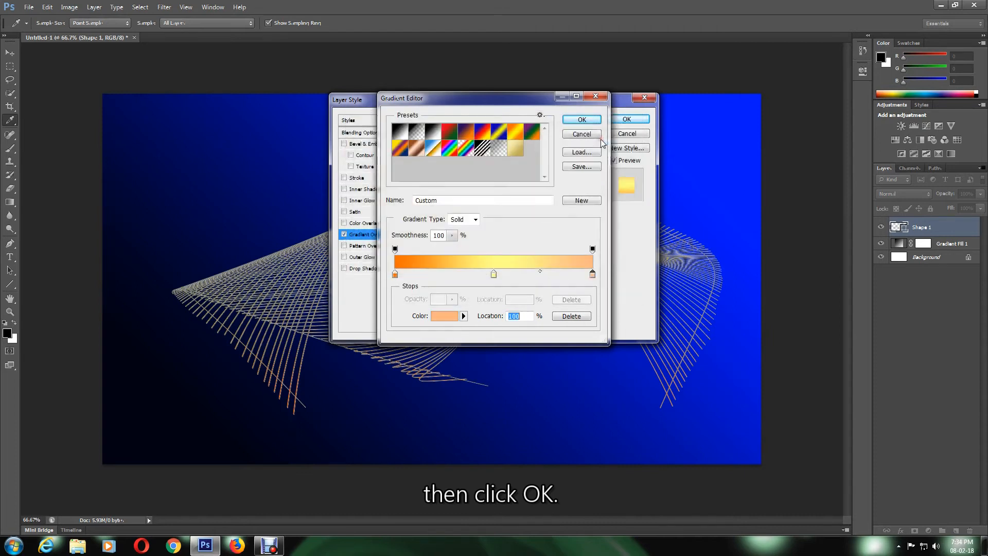
click(581, 120)
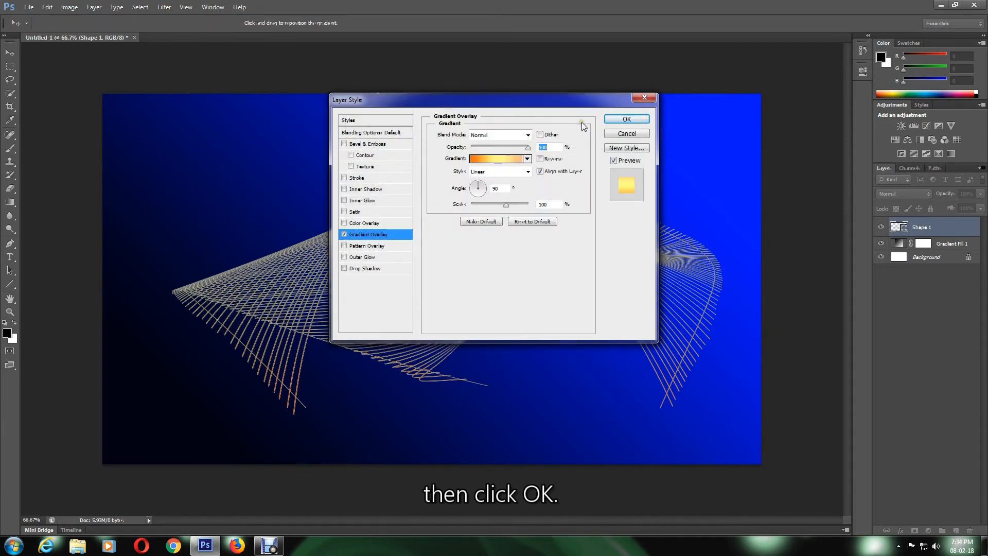
click(622, 120)
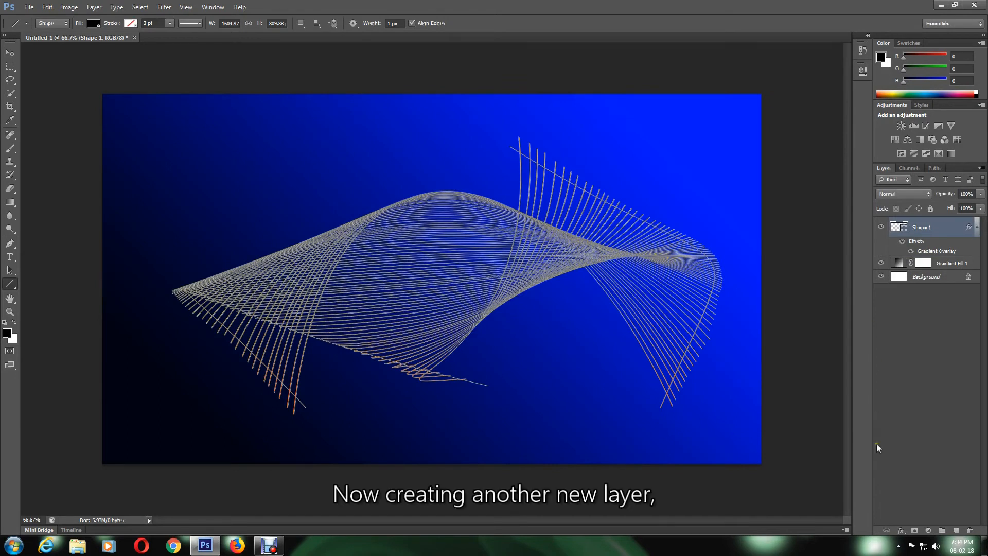
On a new layer, select the Brush Tool with the soft round preset and white as the colour
click(956, 530)
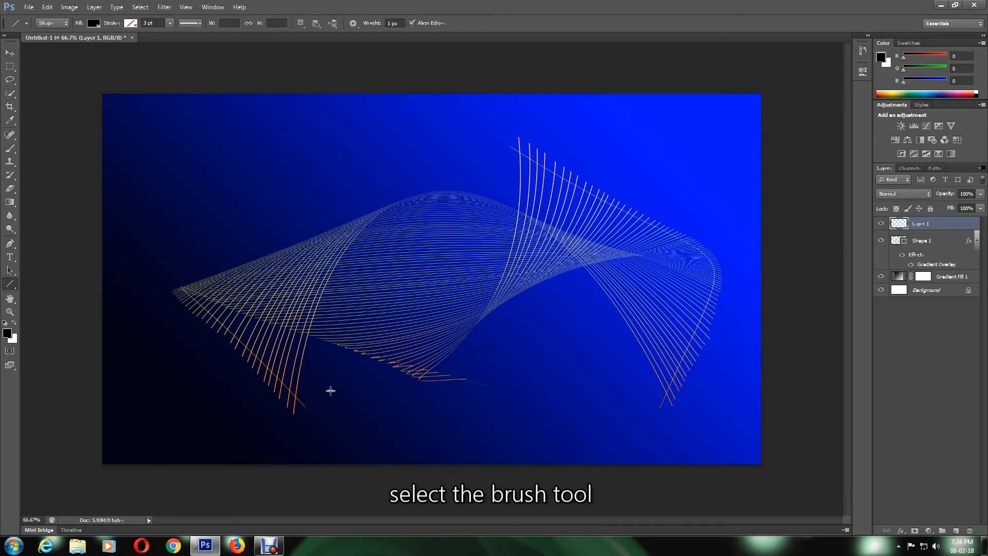
click(9, 149)
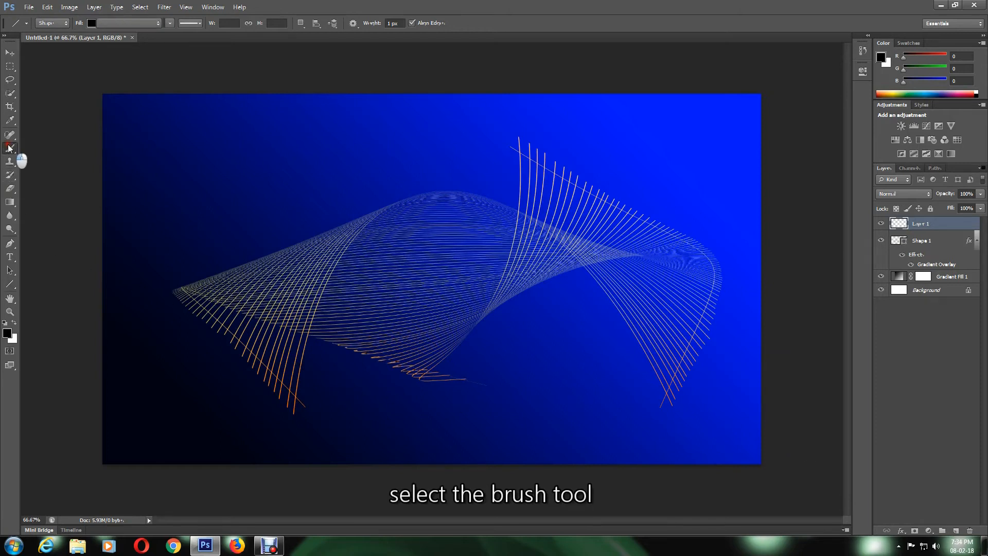
click(40, 149)
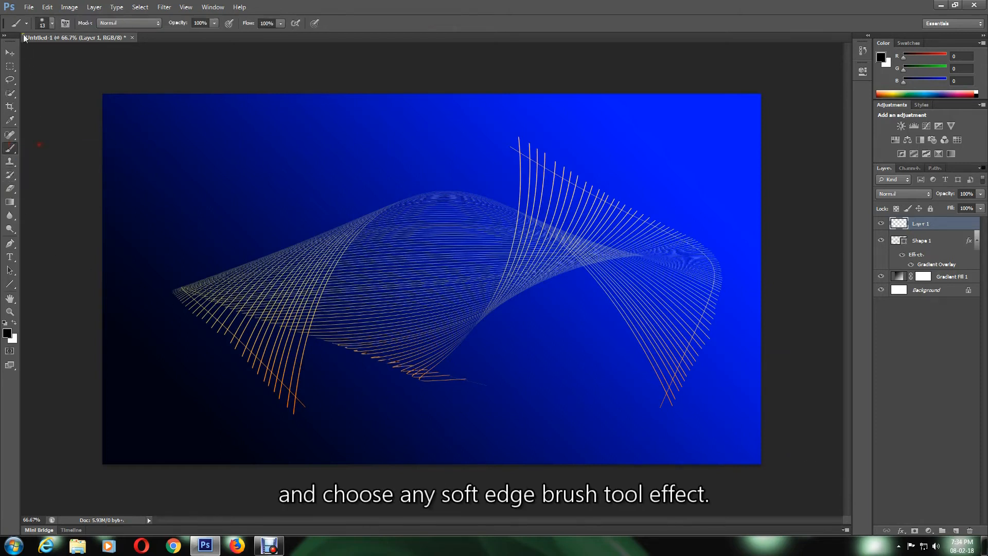
click(49, 23)
double_click(19, 101)
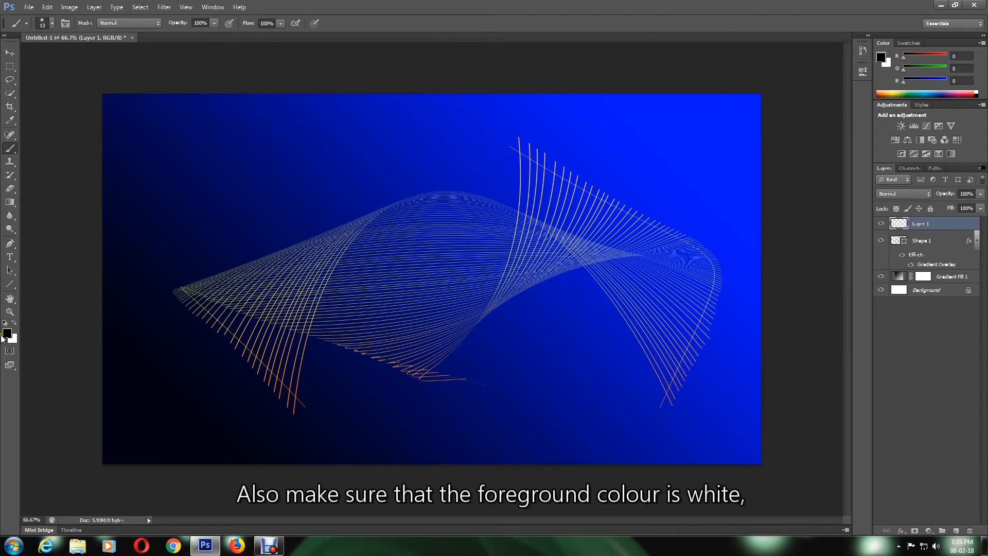
click(15, 322)
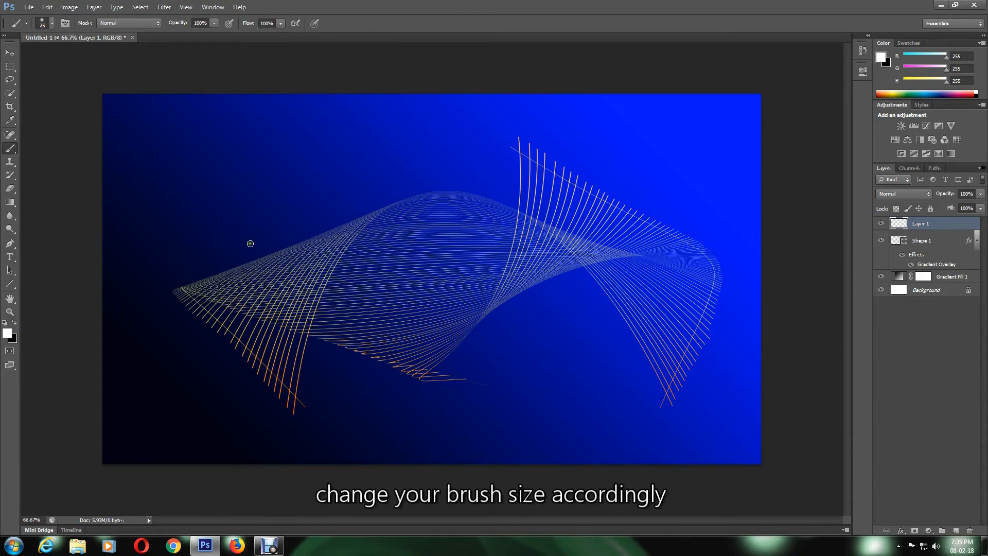
Paint many white dots over the wave's left and middle, resizing the brush with ] and [
click(264, 252)
click(287, 245)
click(305, 229)
click(316, 251)
key(bracketright)
key(bracketright)
key(bracketright)
click(321, 227)
click(335, 248)
click(264, 268)
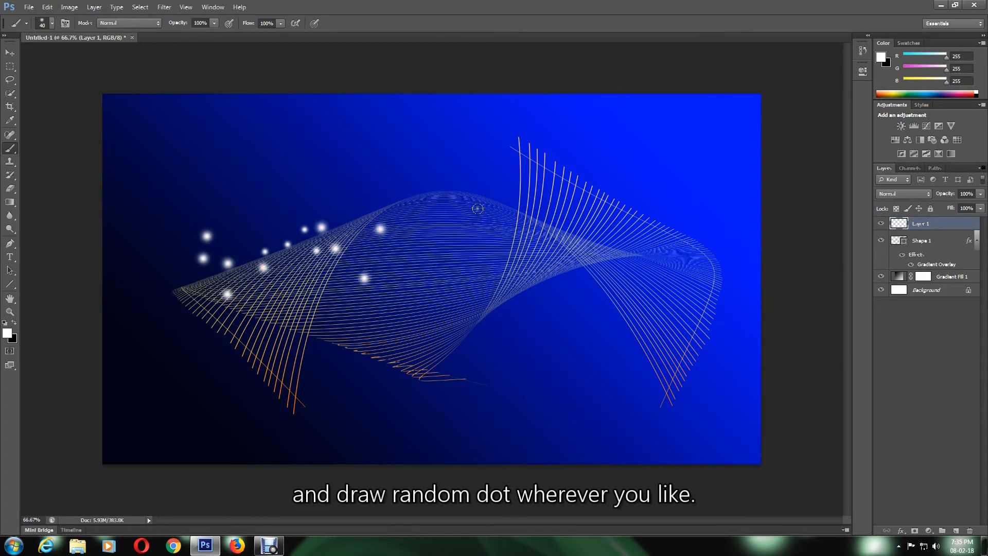
click(477, 208)
click(436, 205)
click(389, 196)
click(474, 196)
click(503, 193)
click(536, 200)
click(603, 210)
click(420, 259)
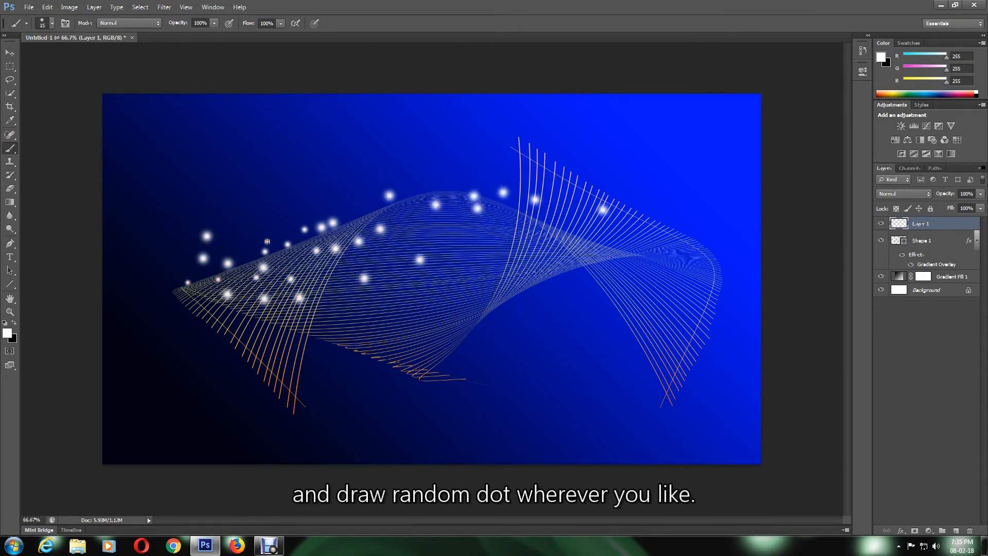
click(255, 240)
click(477, 218)
click(295, 263)
click(421, 186)
click(435, 184)
click(326, 186)
click(241, 279)
click(319, 246)
click(331, 236)
click(294, 242)
click(311, 270)
click(303, 249)
click(228, 307)
click(251, 297)
click(335, 260)
click(353, 235)
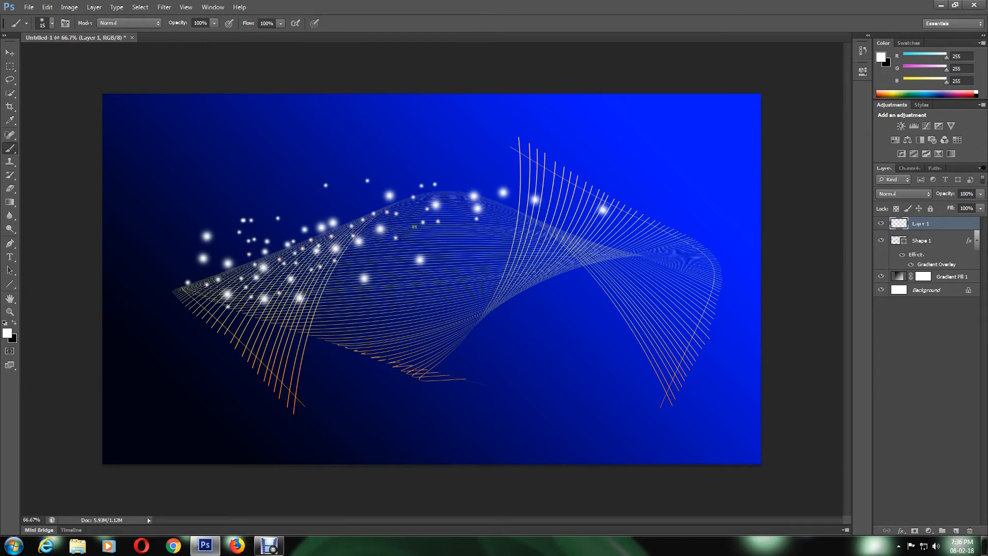
click(416, 206)
click(502, 205)
key(bracketleft)
click(366, 208)
click(352, 211)
click(340, 237)
click(304, 281)
click(373, 233)
click(417, 223)
key(bracketright)
key(bracketright)
key(bracketright)
key(bracketright)
key(bracketright)
click(377, 250)
click(389, 276)
click(339, 274)
key(bracketright)
key(bracketright)
click(287, 231)
key(bracketleft)
key(bracketleft)
key(bracketleft)
drag(239, 324, 242, 312)
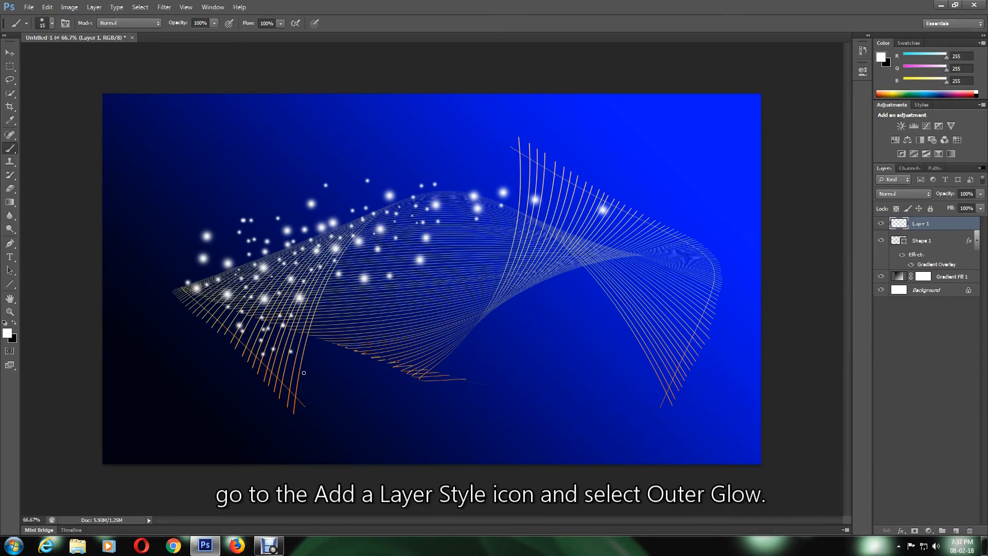
click(901, 533)
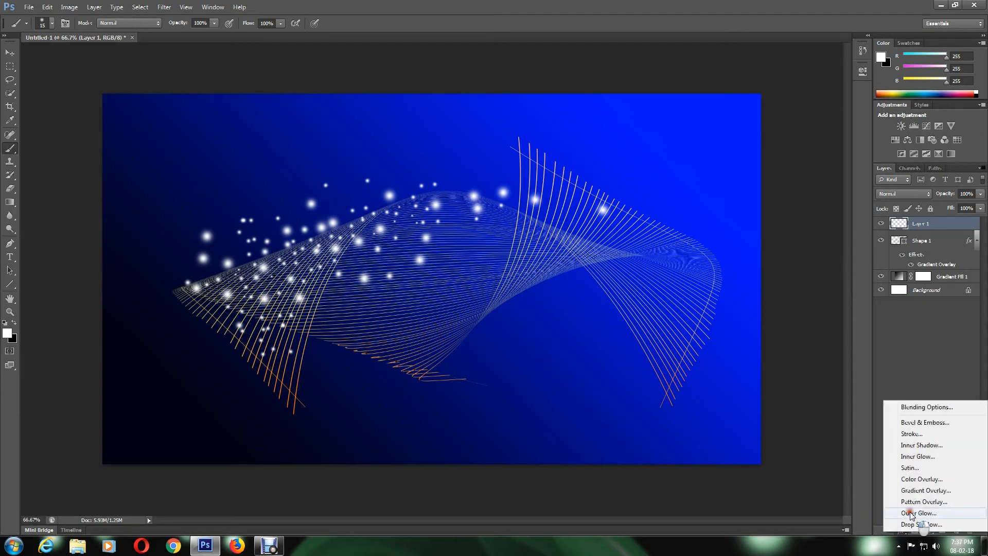
Give the dots a blue #3a2eea Outer Glow plus a default Drop Shadow
click(911, 515)
drag(527, 106, 695, 125)
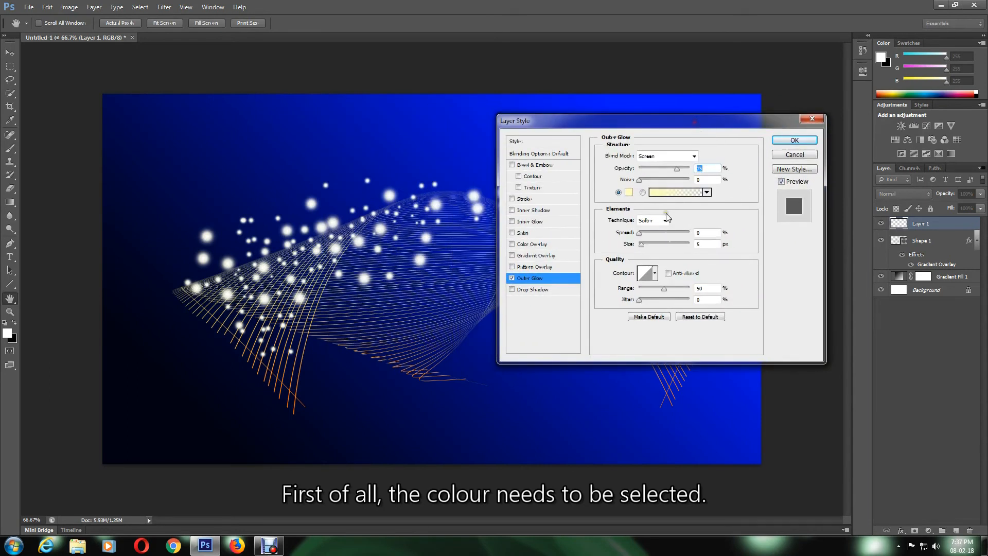
click(629, 192)
drag(573, 287, 513, 293)
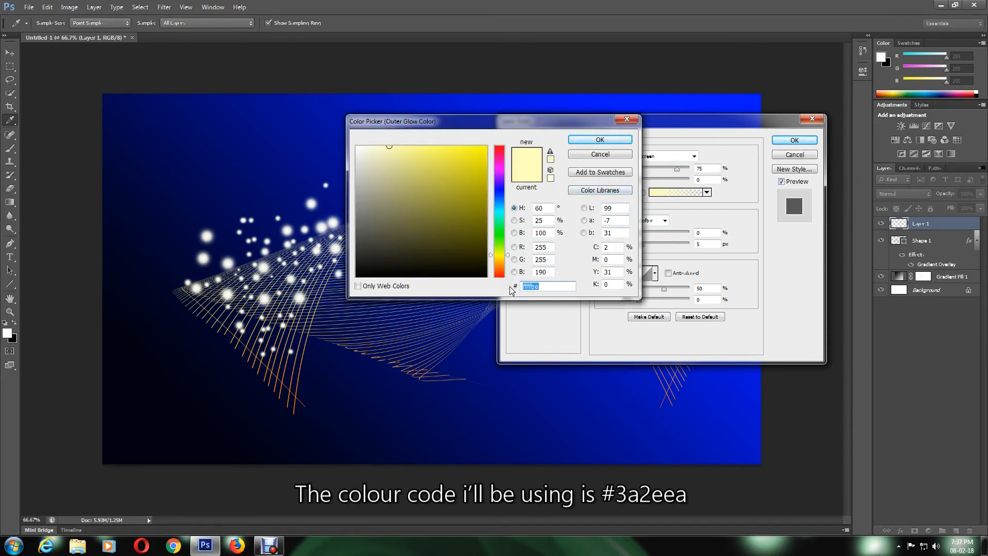
text(3a2eea)
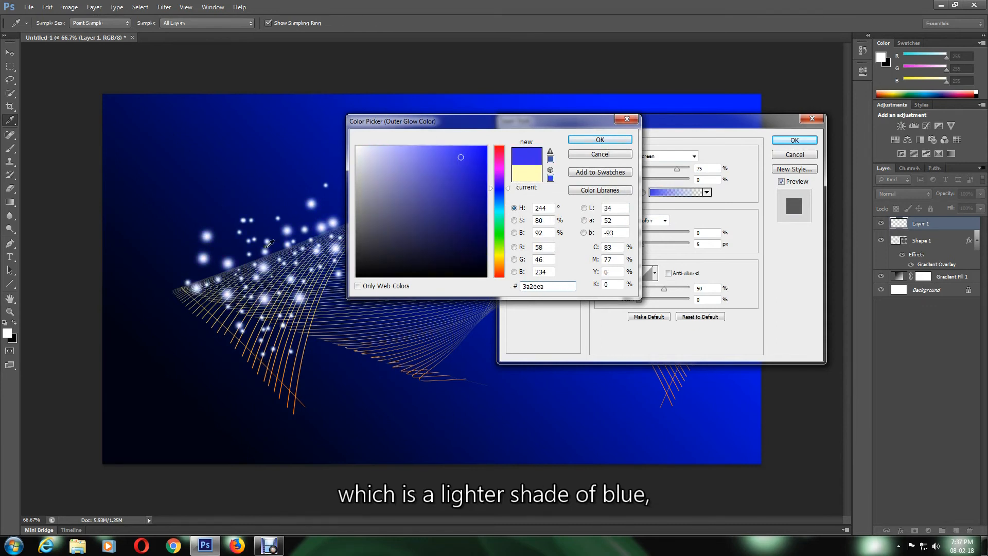
click(601, 143)
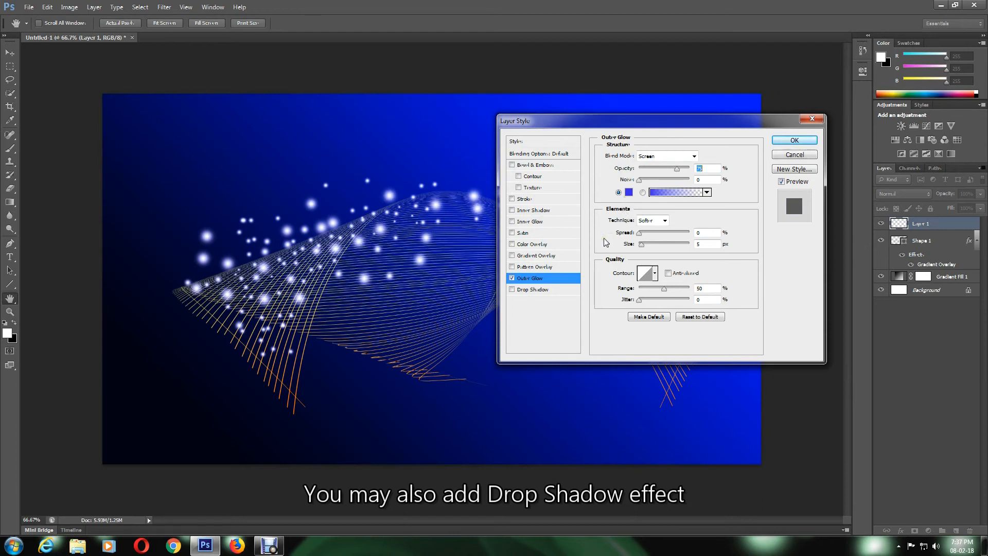
click(534, 290)
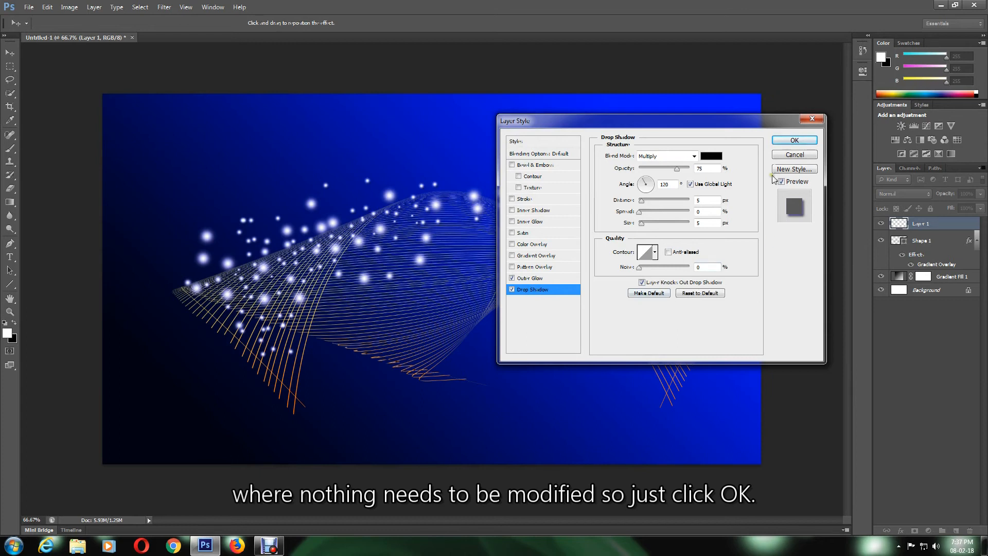
click(794, 140)
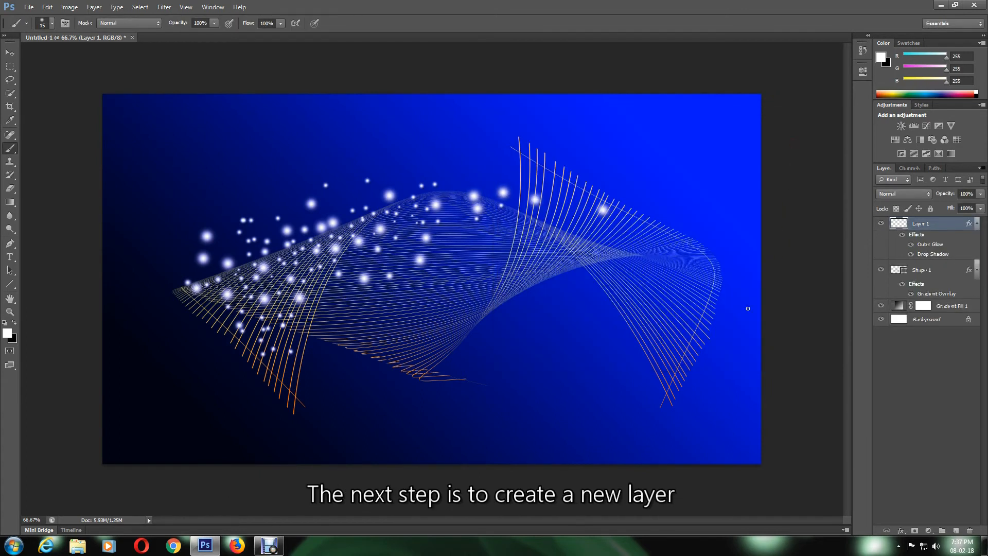
On a new layer, paint large soft white circles at lower left, bottom centre and upper left
click(956, 531)
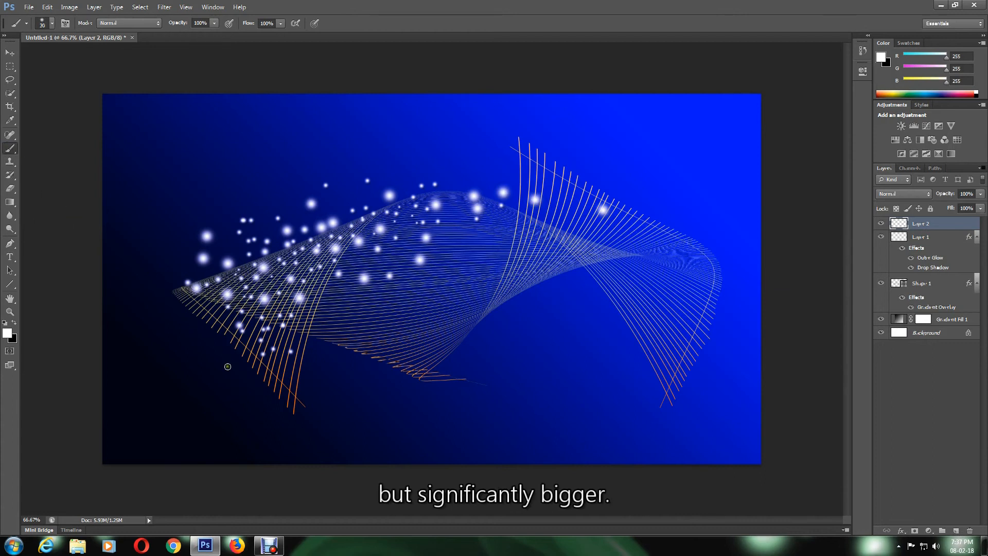
key(bracketright)
key(bracketright)
key(bracketright)
key(bracketright)
key(bracketright)
key(bracketright)
key(bracketright)
key(bracketright)
key(bracketright)
key(bracketright)
key(bracketright)
key(bracketright)
key(bracketright)
key(bracketright)
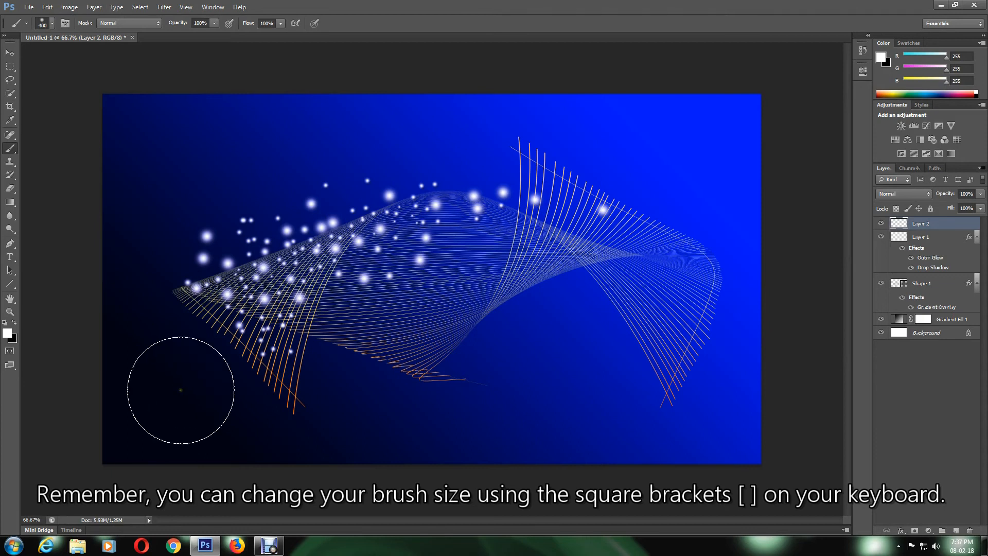
key(bracketleft)
click(179, 388)
key(bracketleft)
key(bracketleft)
key(bracketleft)
click(540, 415)
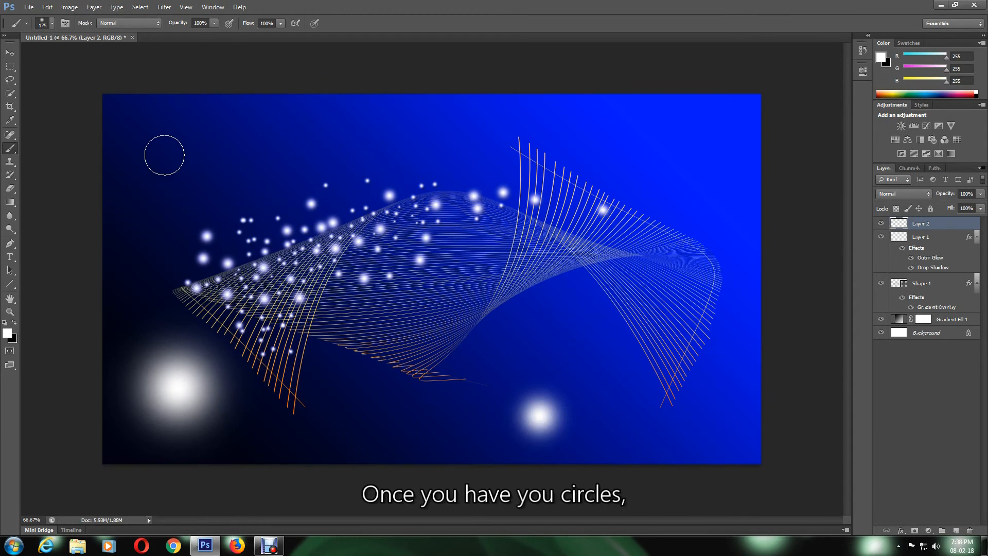
click(164, 155)
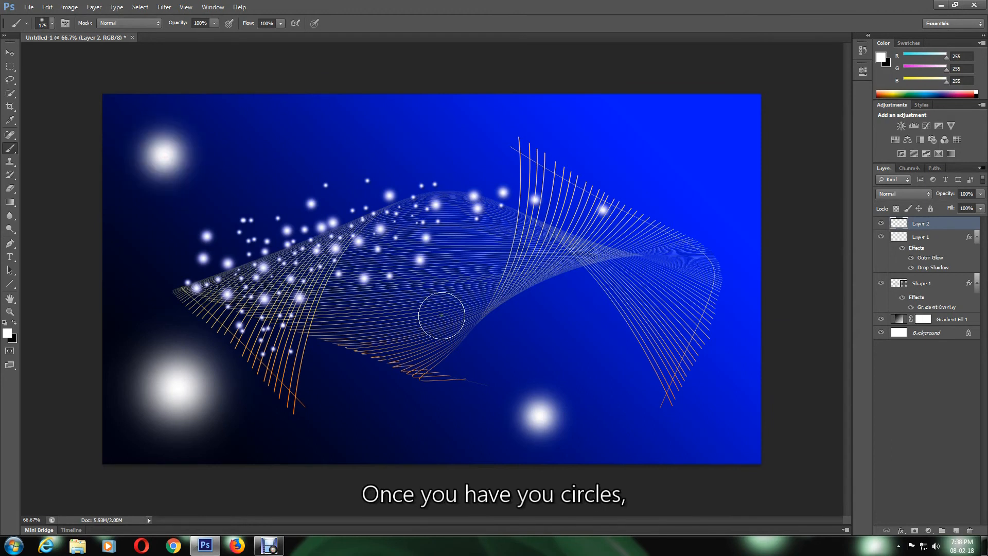
Add an Outer Glow to the circles layer with a bright saturated blue colour
click(902, 531)
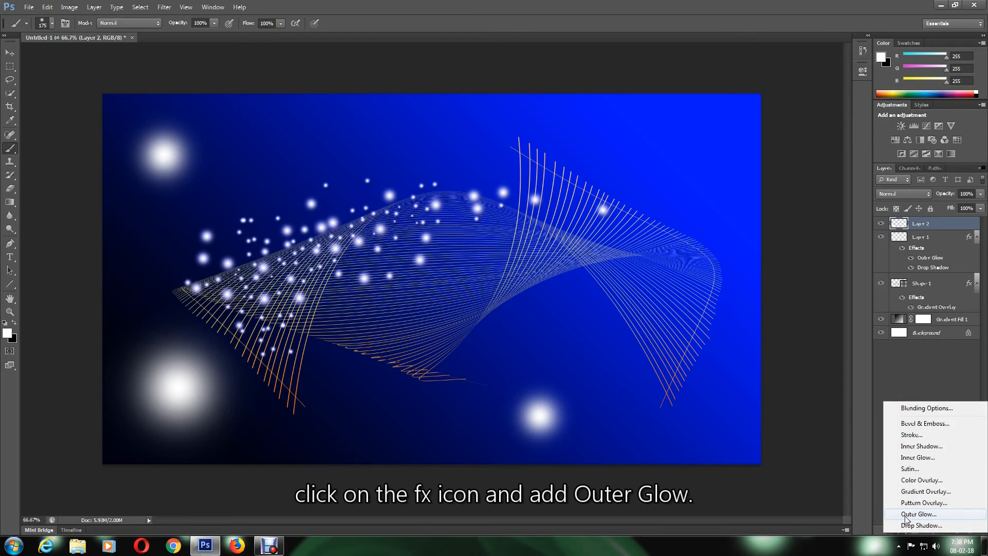
click(905, 515)
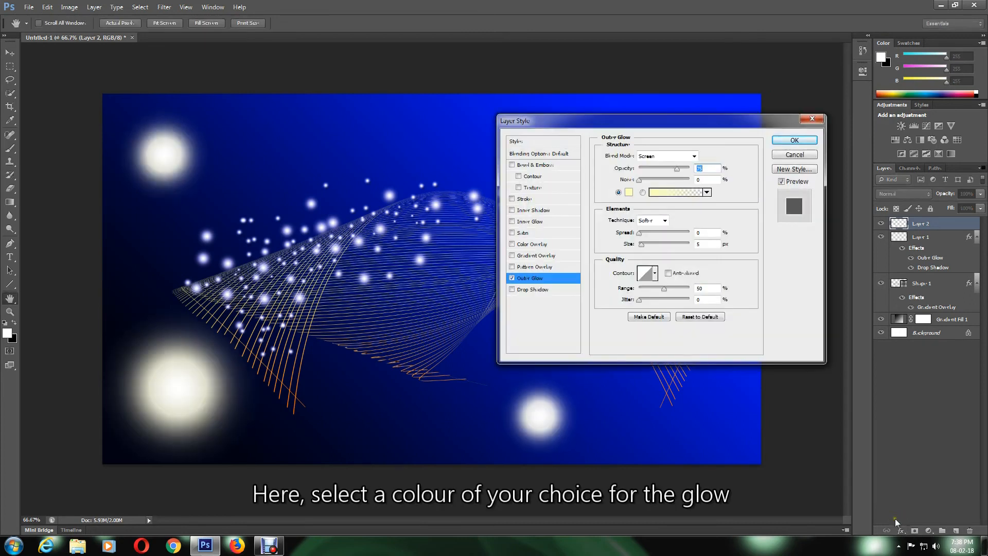
click(630, 193)
click(499, 194)
click(475, 174)
click(483, 152)
click(599, 139)
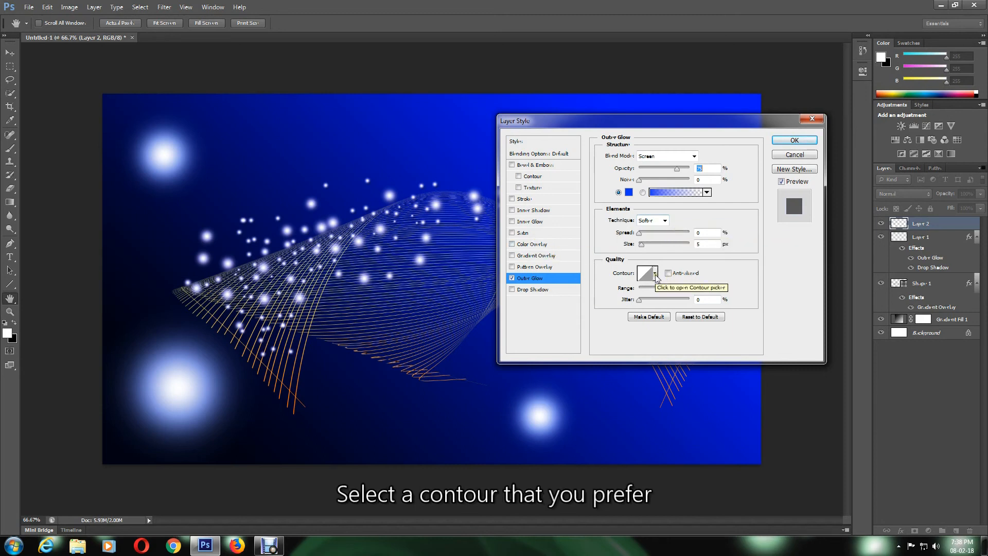
Shape the glow with the Cove-Shallow contour and apply the effect
click(656, 273)
click(630, 312)
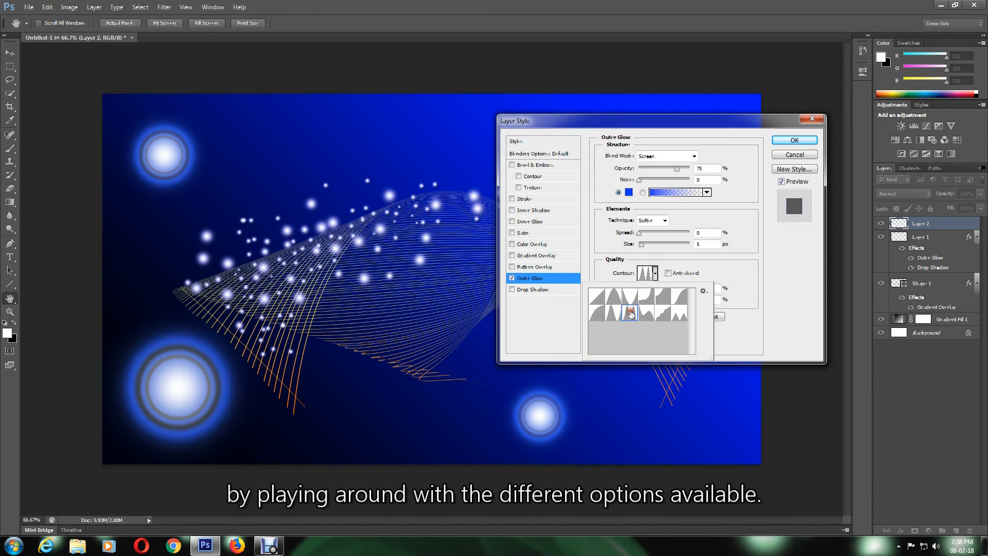
click(645, 300)
click(664, 298)
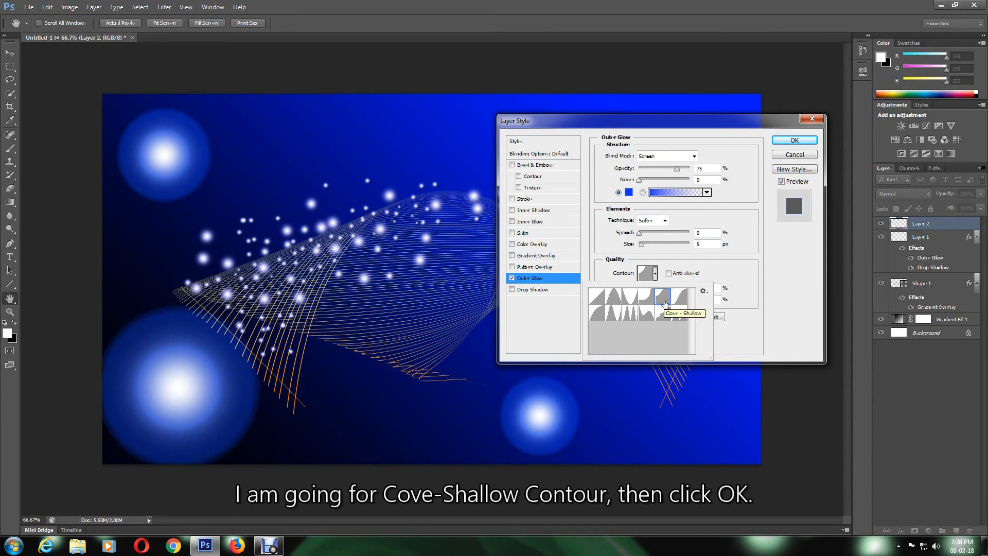
click(793, 140)
click(793, 140)
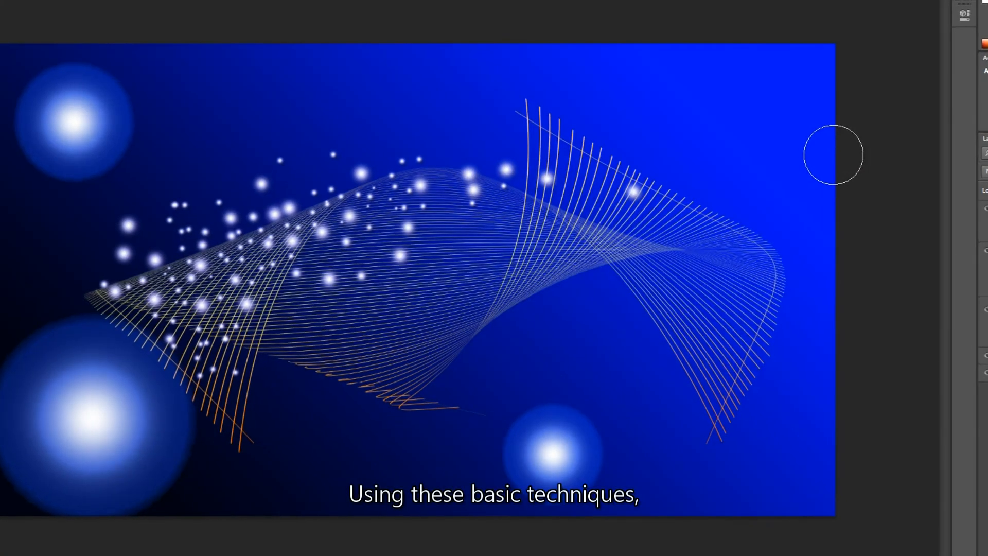